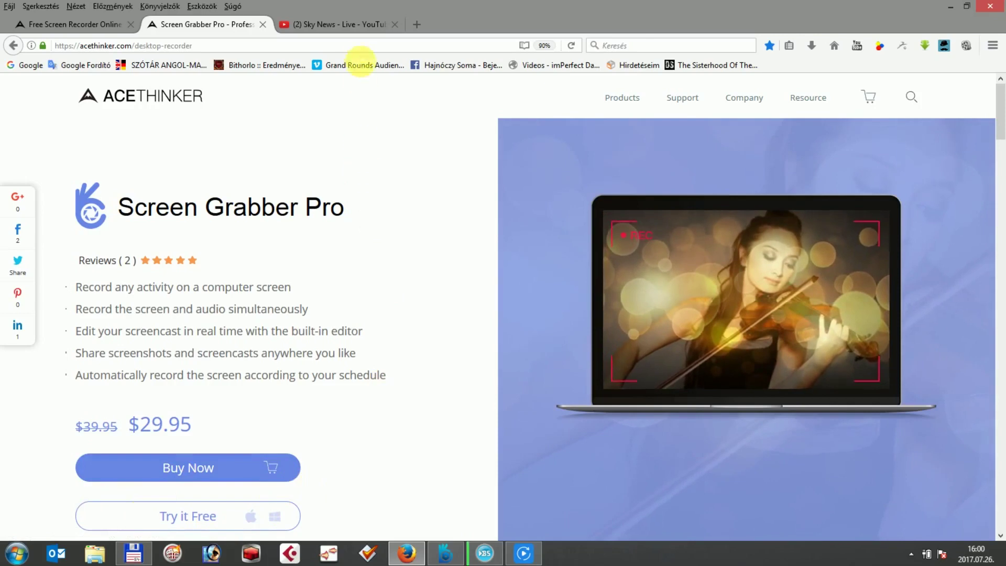
Switch Firefox to the '(2) Sky News - Live - YouTube' stream tab.
click(351, 29)
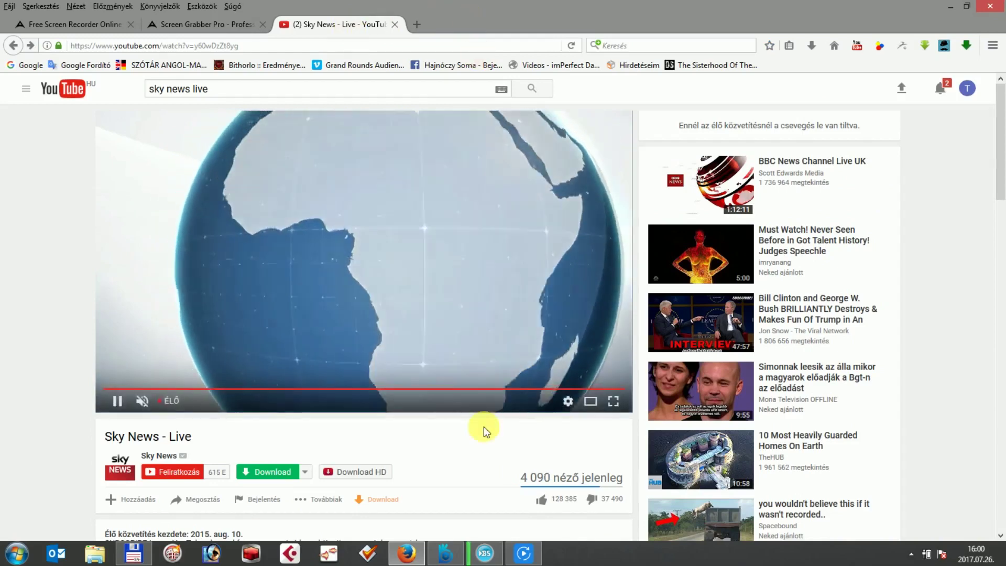
Bring Screen Grabber Pro over the stream, select the first recording, and show the Start recording modes.
click(446, 552)
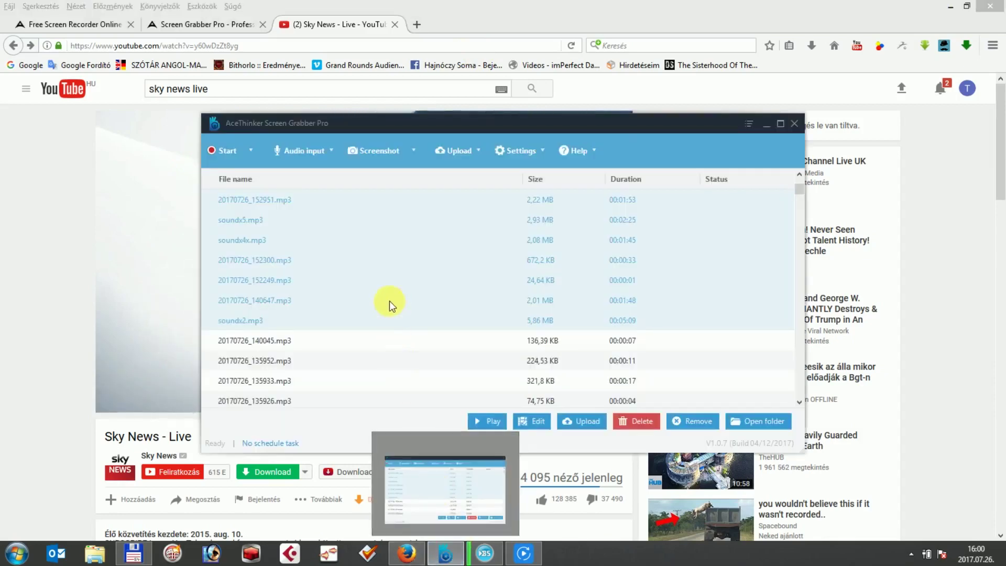
click(402, 201)
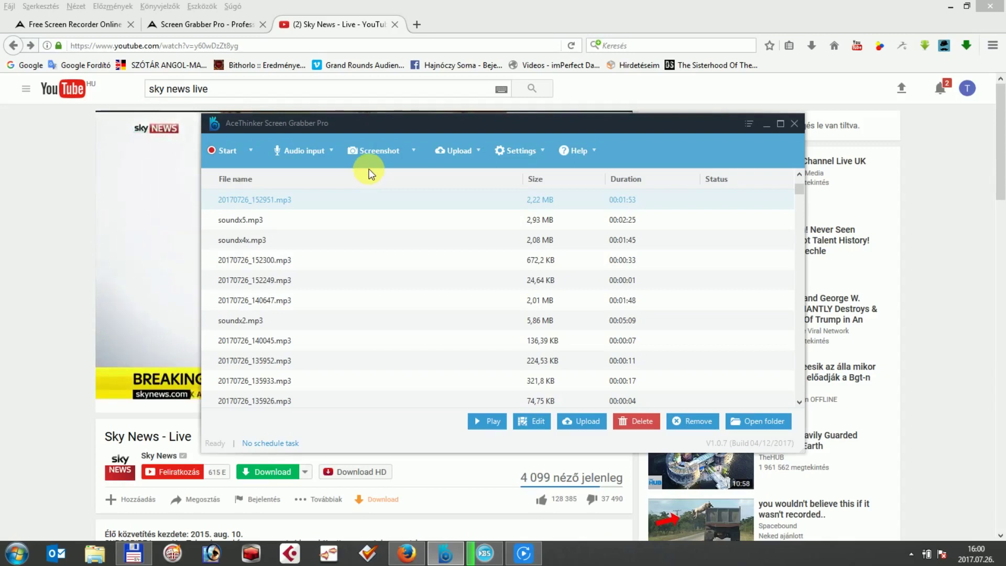
click(250, 148)
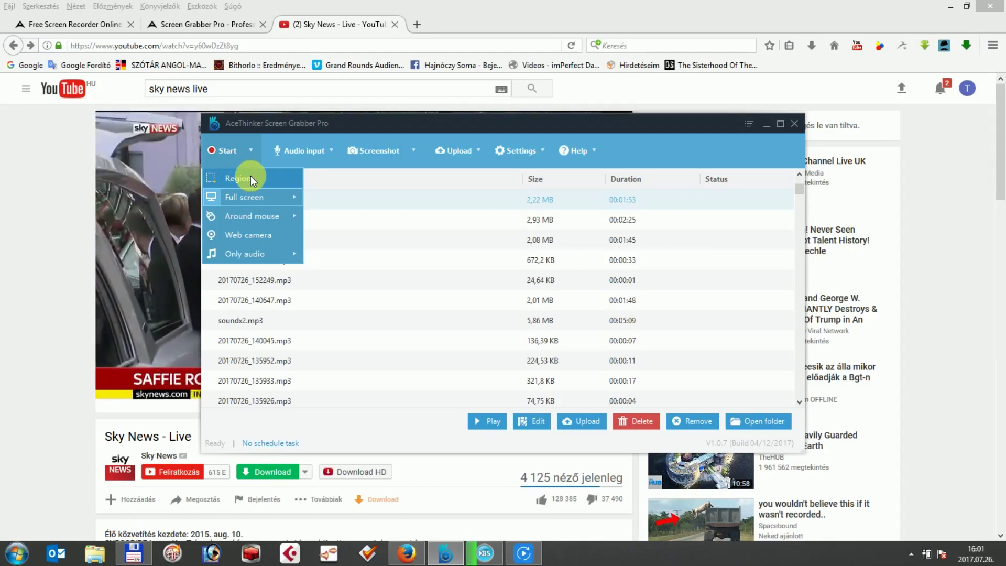
Review the Full screen, Around mouse and Only audio mode options, then close the mode list.
mouse_move(251, 196)
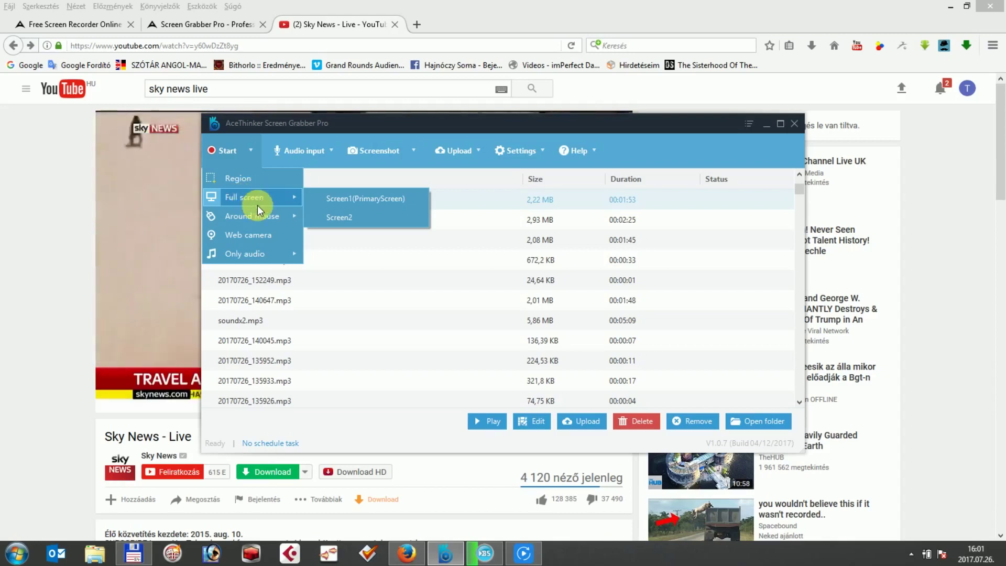
mouse_move(253, 216)
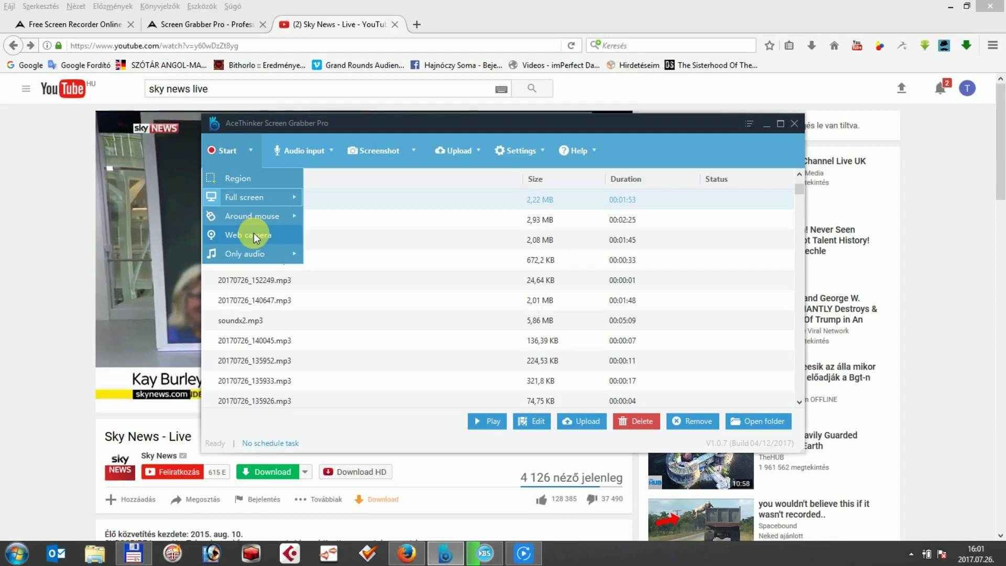
mouse_move(233, 255)
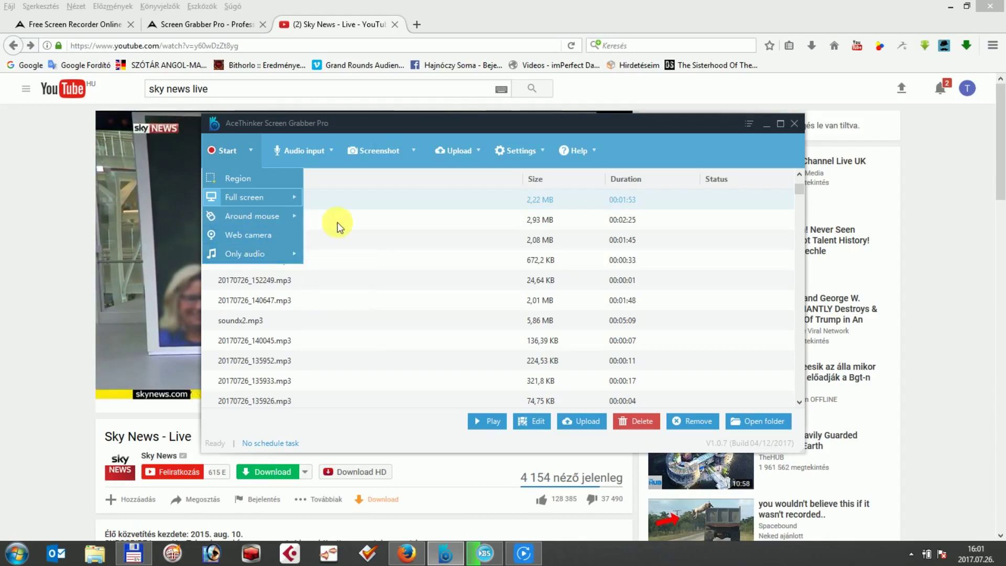
click(345, 178)
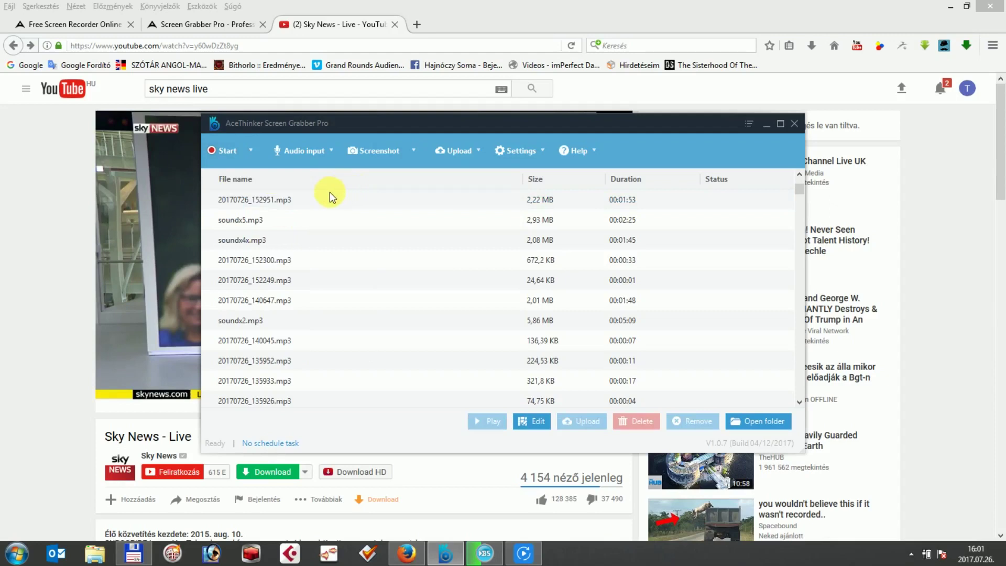
Leave audio input on System sound and show the screenshot options with Hide me when screenshot enabled.
click(333, 153)
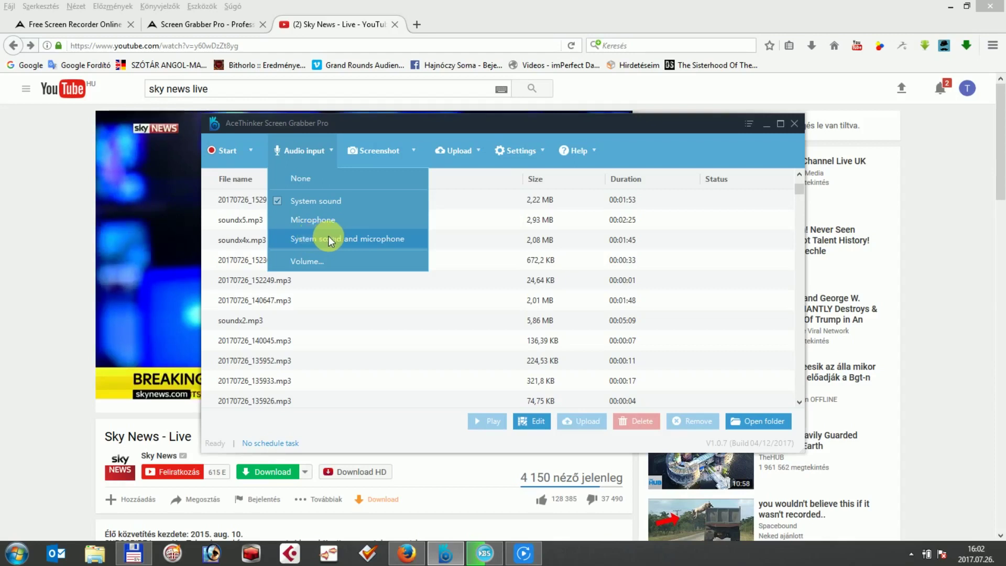
click(439, 182)
click(414, 153)
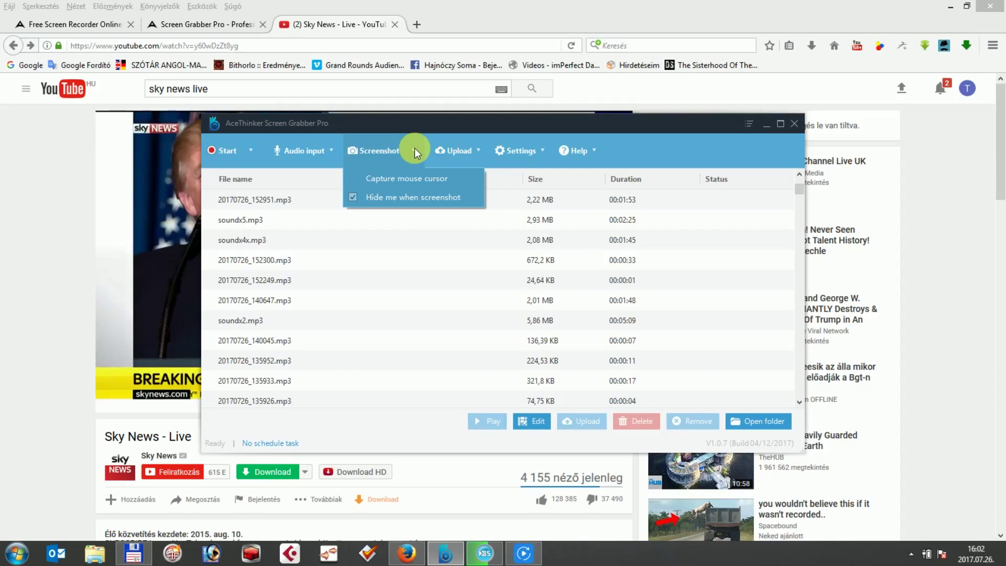
Screenshot the video player and annotate it with a red arrow to the speaker's mouth and 'yes'.
click(379, 150)
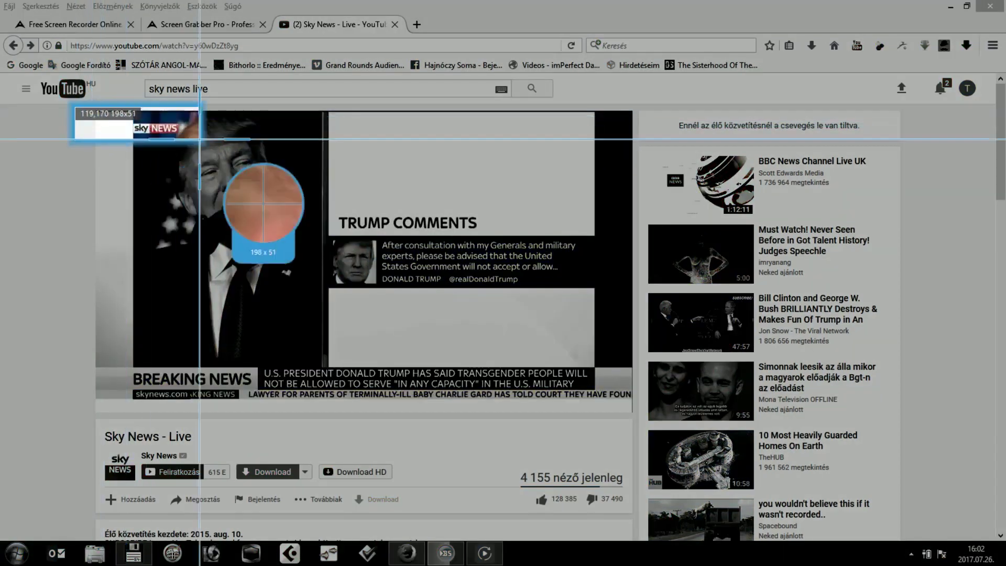
mouse_move(199, 139)
mouse_down()
mouse_move(654, 216)
mouse_move(658, 386)
mouse_move(655, 414)
mouse_move(637, 416)
mouse_up()
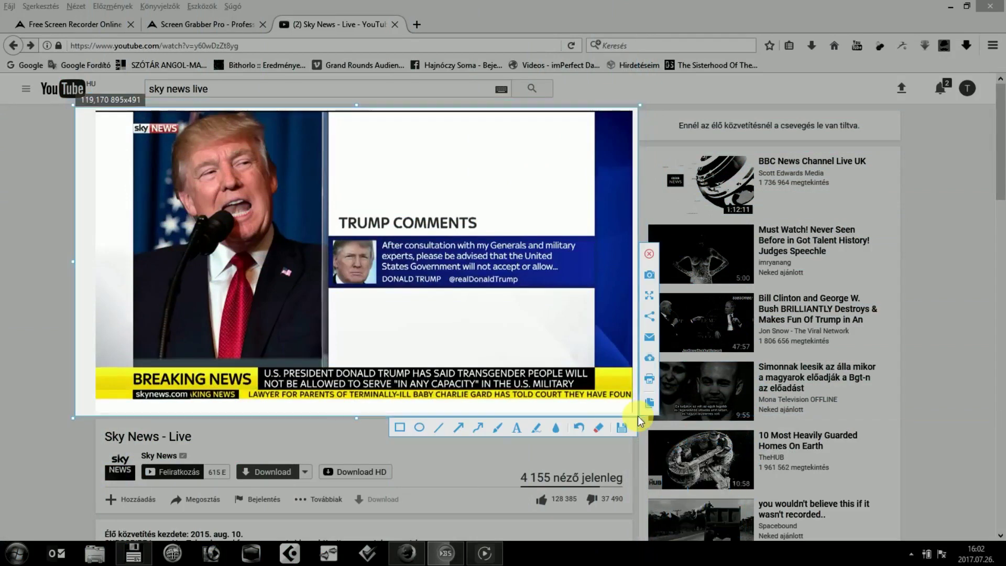
click(521, 429)
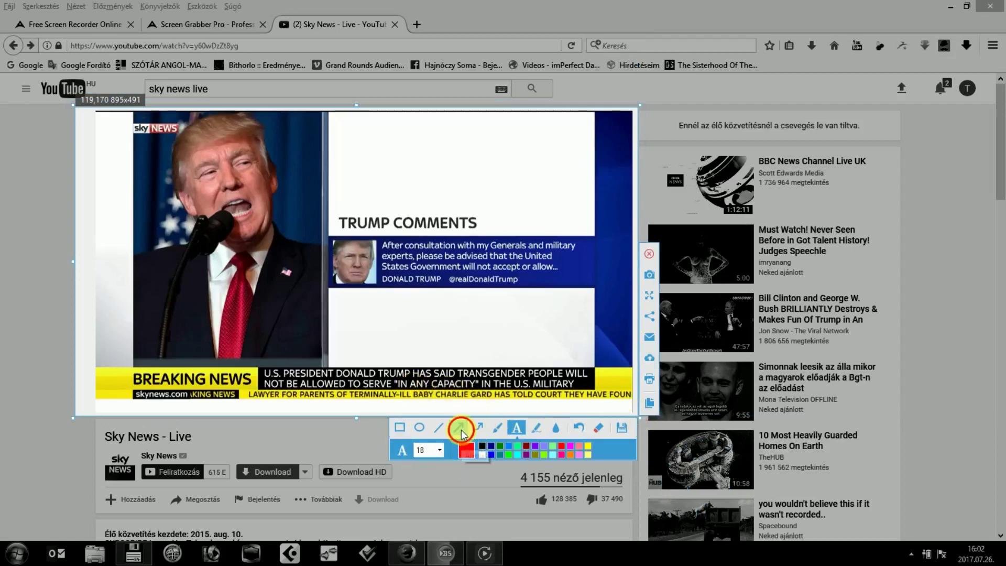
click(460, 428)
drag(411, 162, 258, 198)
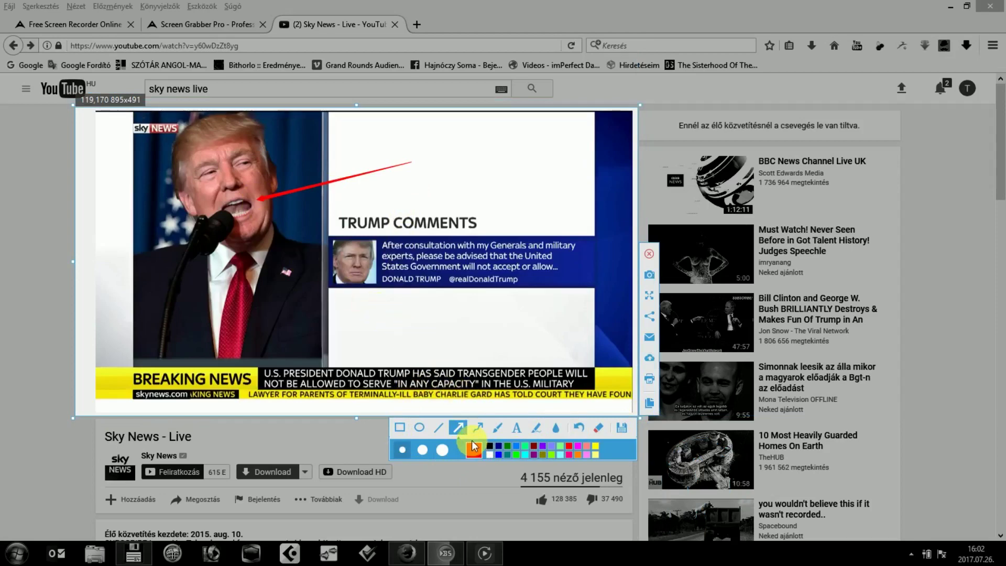
click(515, 429)
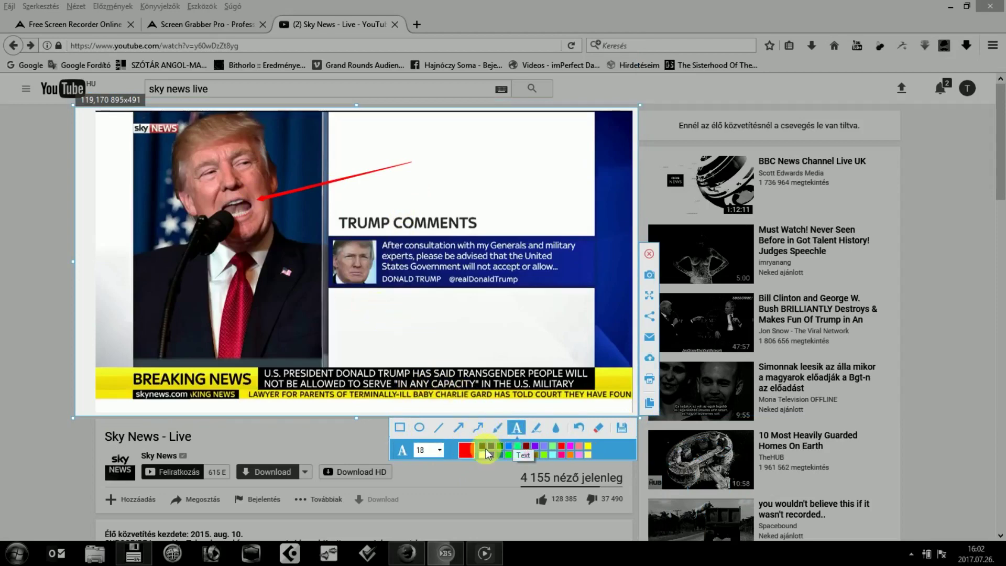
click(425, 154)
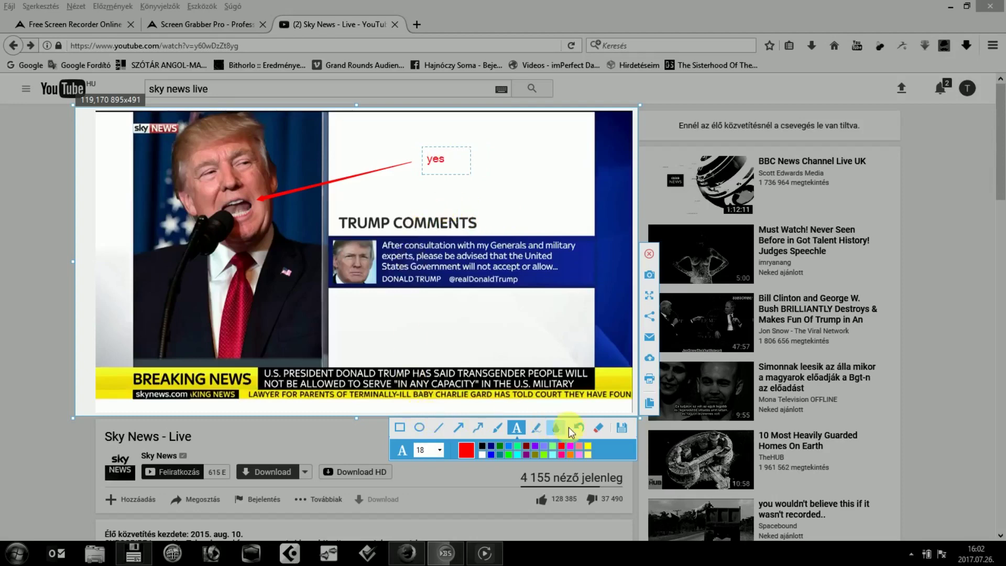
Save the annotated screenshot as PNG to the Desktop (Asztal).
click(620, 429)
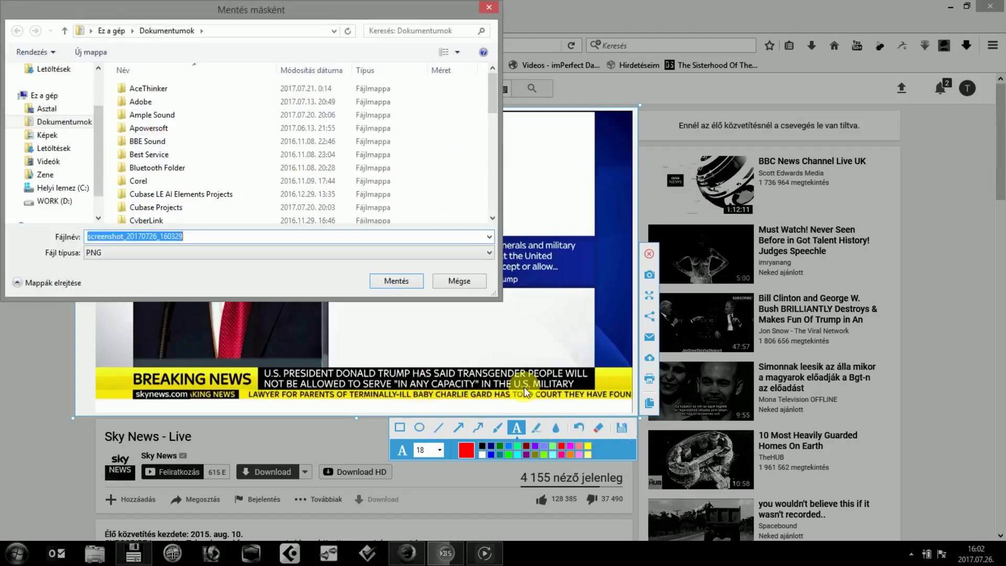
click(74, 107)
click(403, 282)
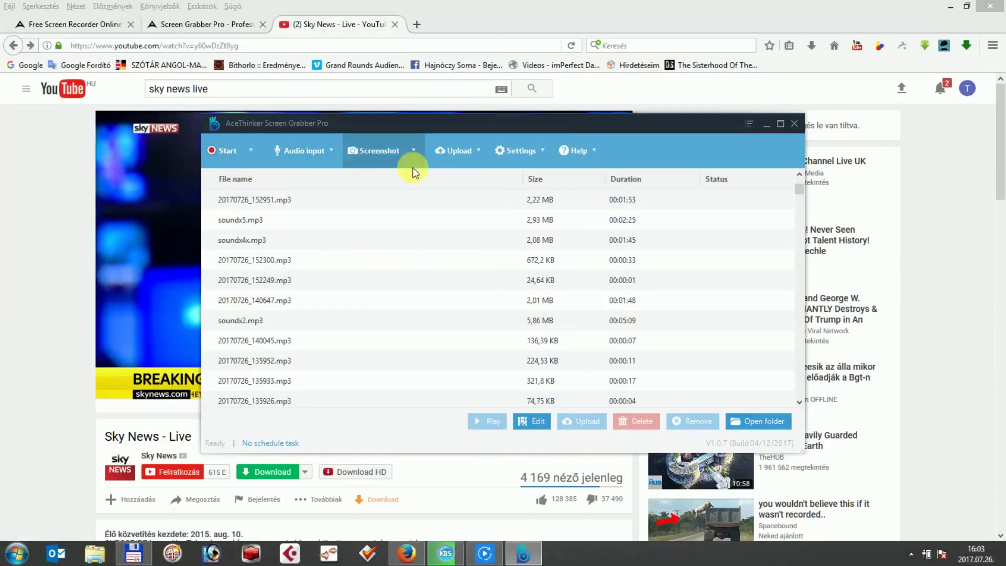
Check the Recording options (countdown, boundary, toolbar, MP4 format), then bring up the recording mode list.
click(537, 148)
click(542, 181)
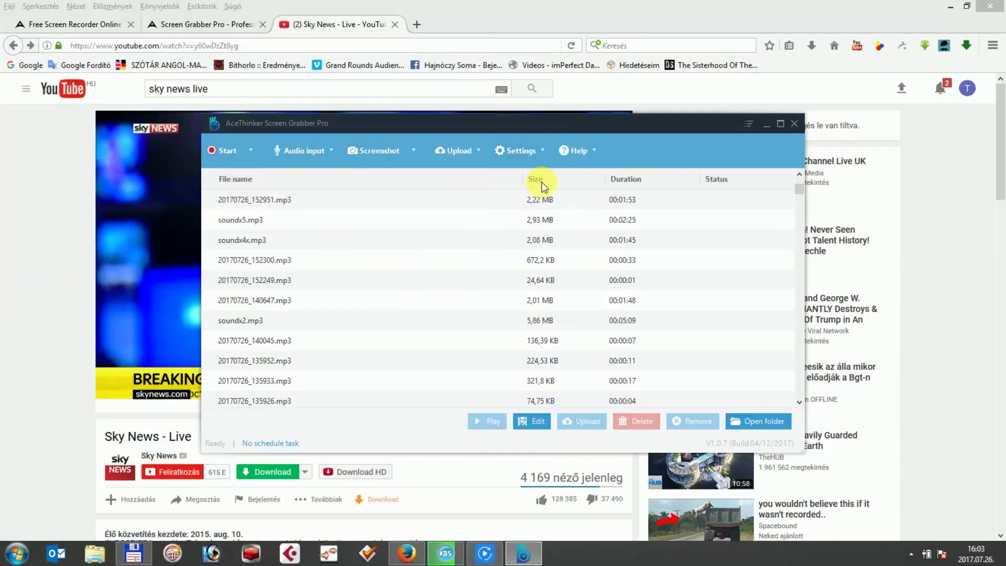
click(463, 150)
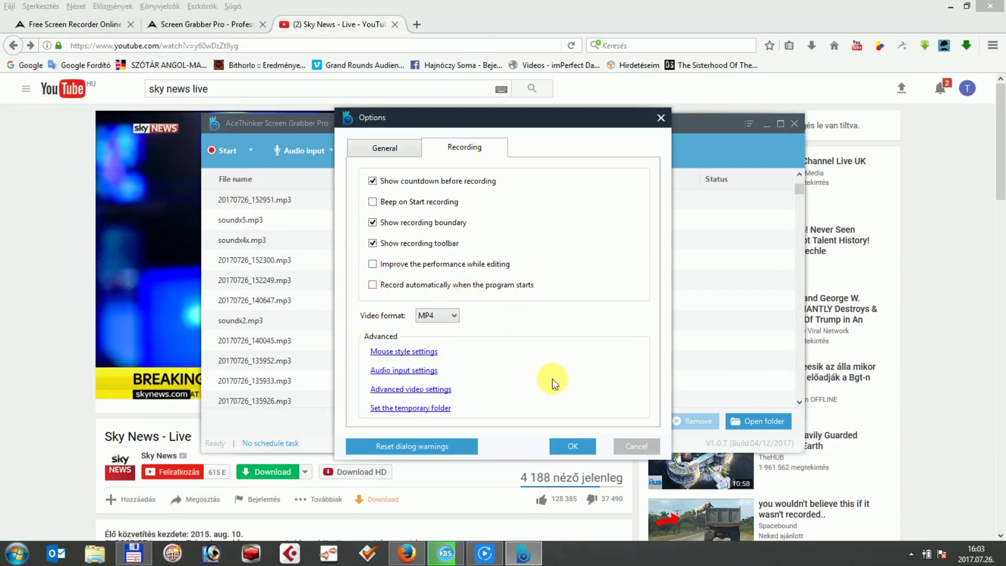
click(574, 446)
click(249, 157)
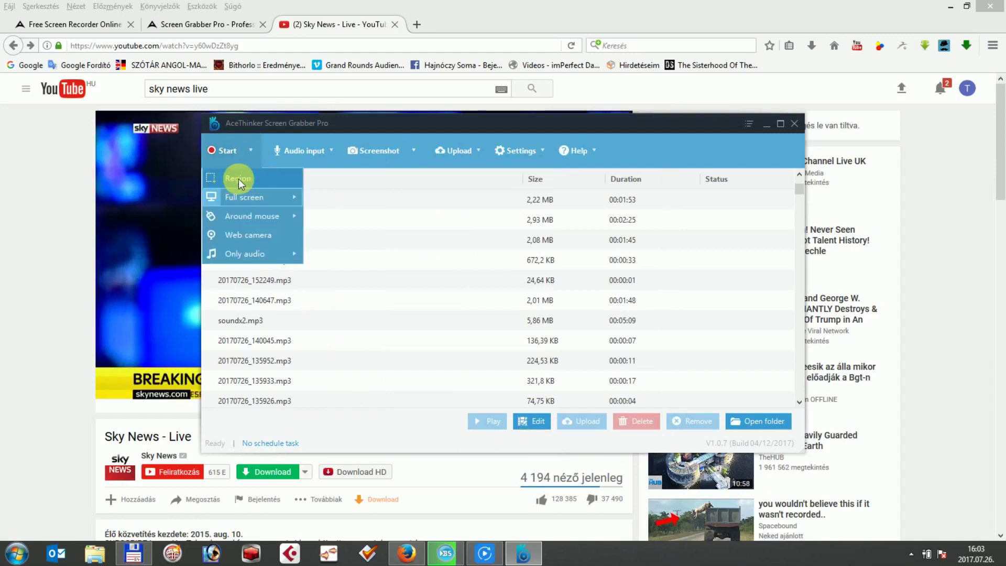
Choose Region mode and set an 894×494 capture area over the Sky News video.
mouse_move(216, 197)
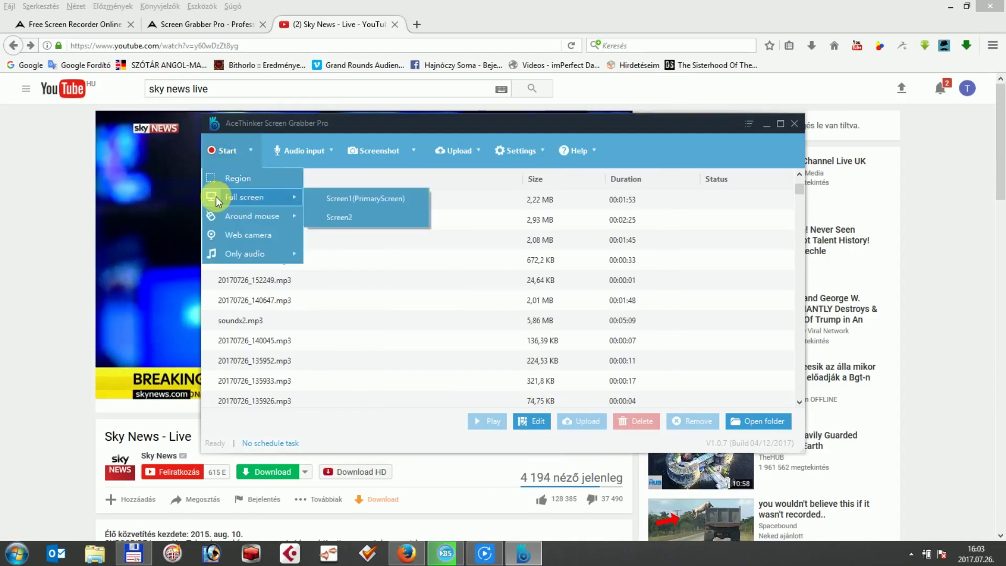
click(248, 177)
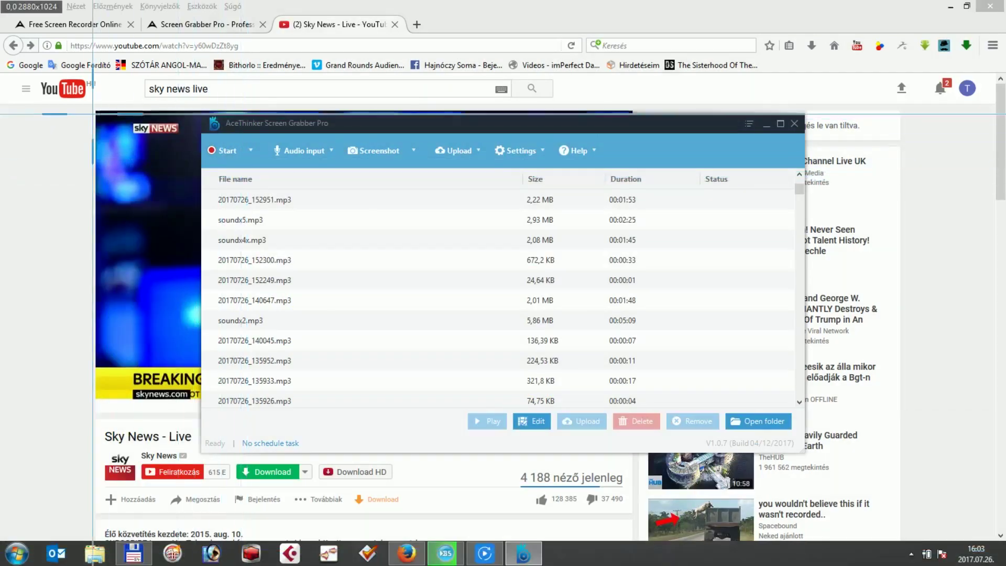
drag(84, 106, 664, 415)
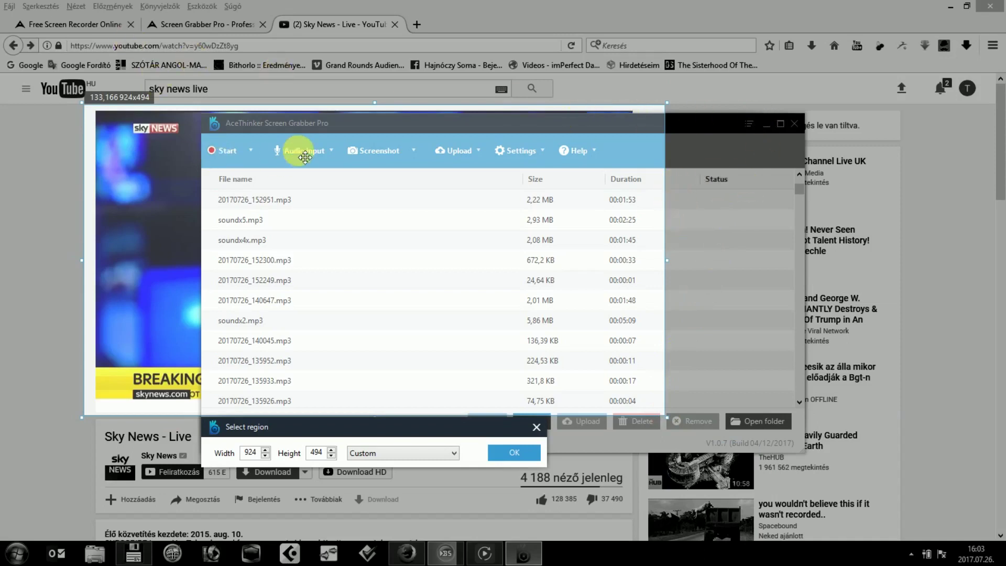
mouse_move(341, 123)
mouse_down()
mouse_move(366, 148)
mouse_move(361, 128)
mouse_move(353, 132)
mouse_up()
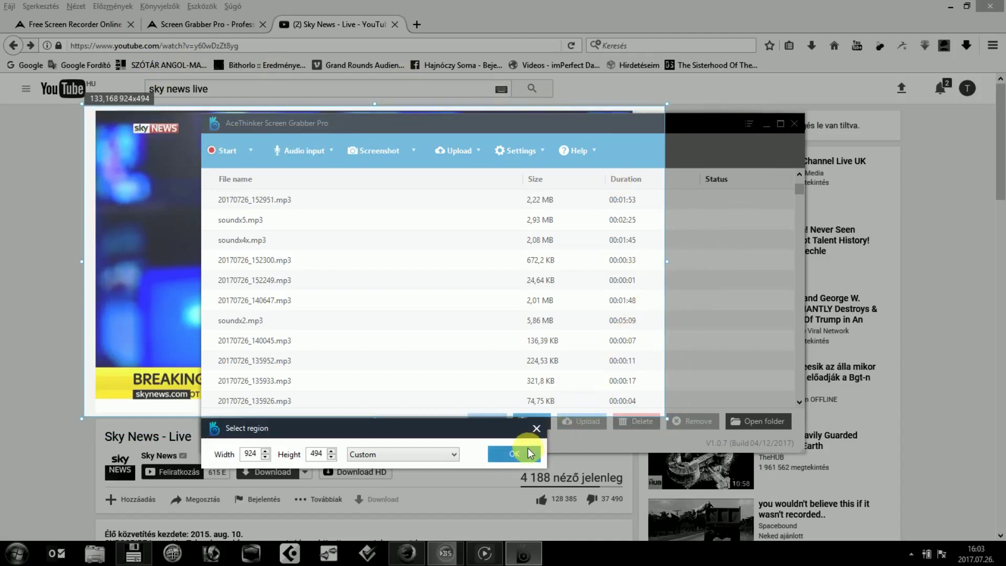
drag(674, 263, 656, 264)
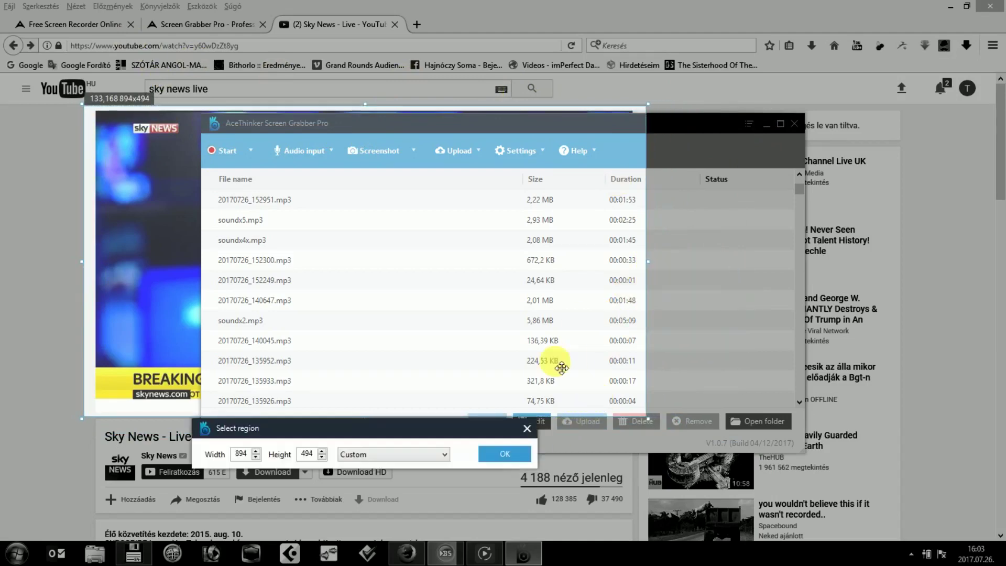
click(505, 455)
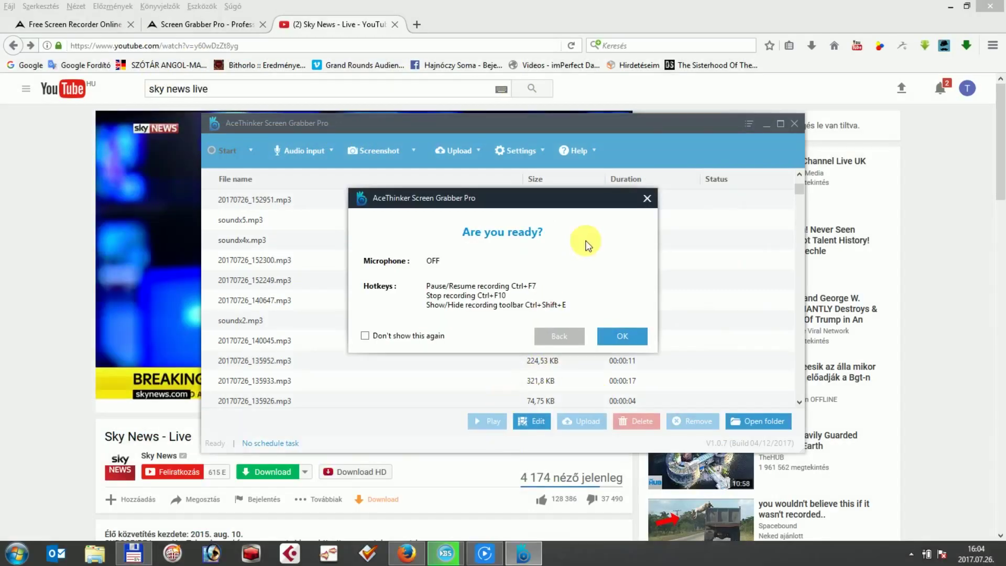
Start recording the region, then pause and resume it.
click(626, 340)
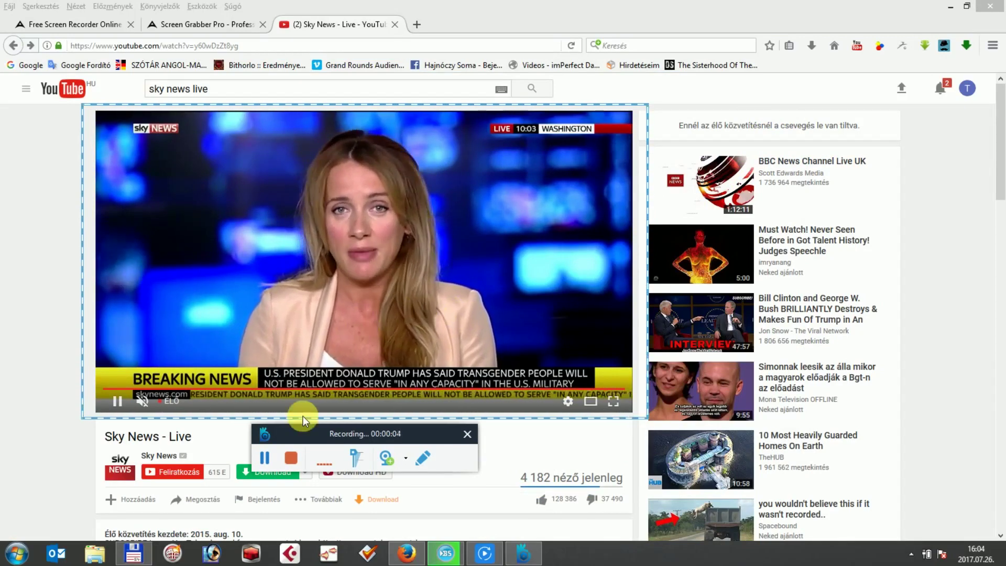
click(265, 457)
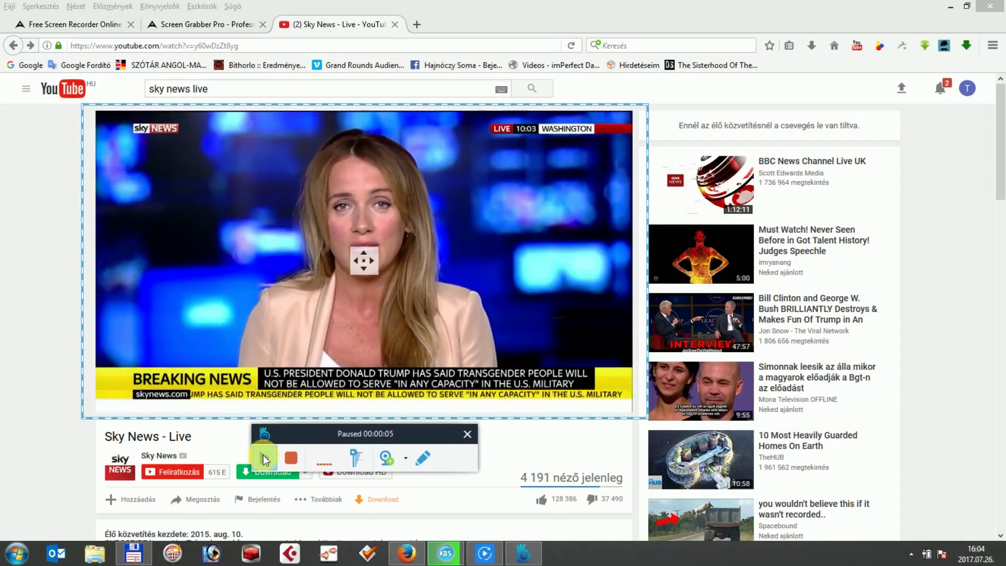
click(264, 458)
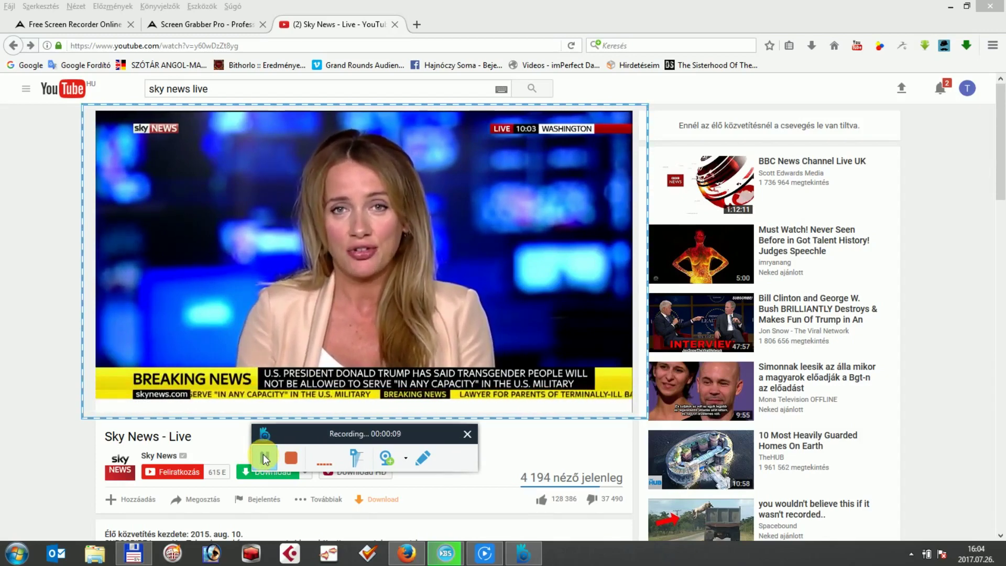
Draw two red arrows toward the presenter and the screen, then stop and save the recording.
click(428, 454)
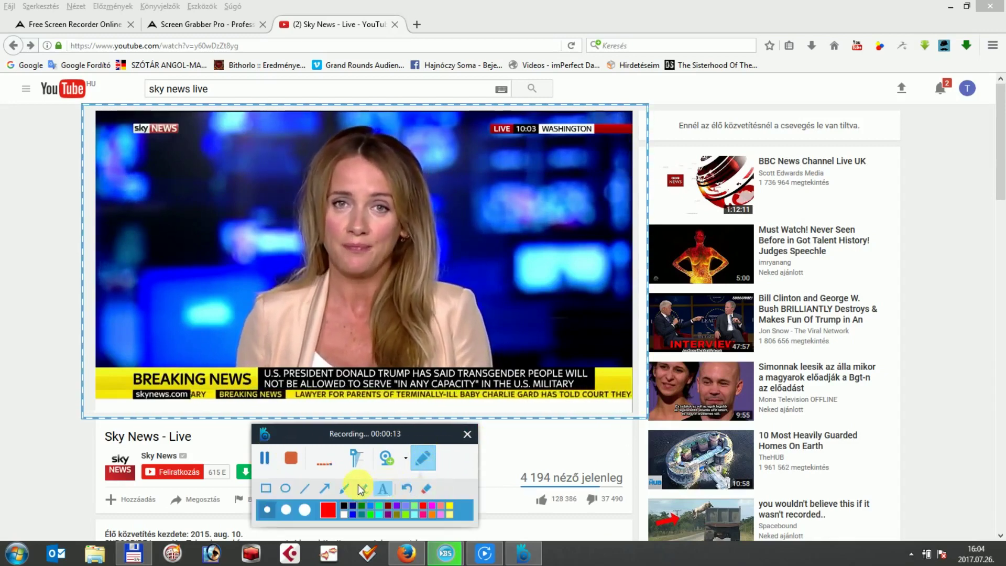
click(324, 488)
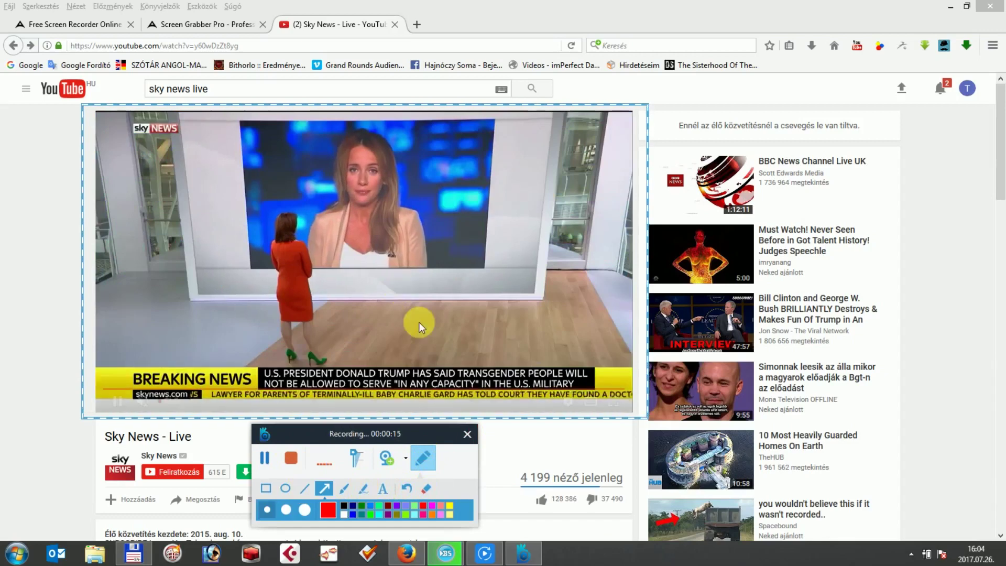
drag(445, 334, 395, 266)
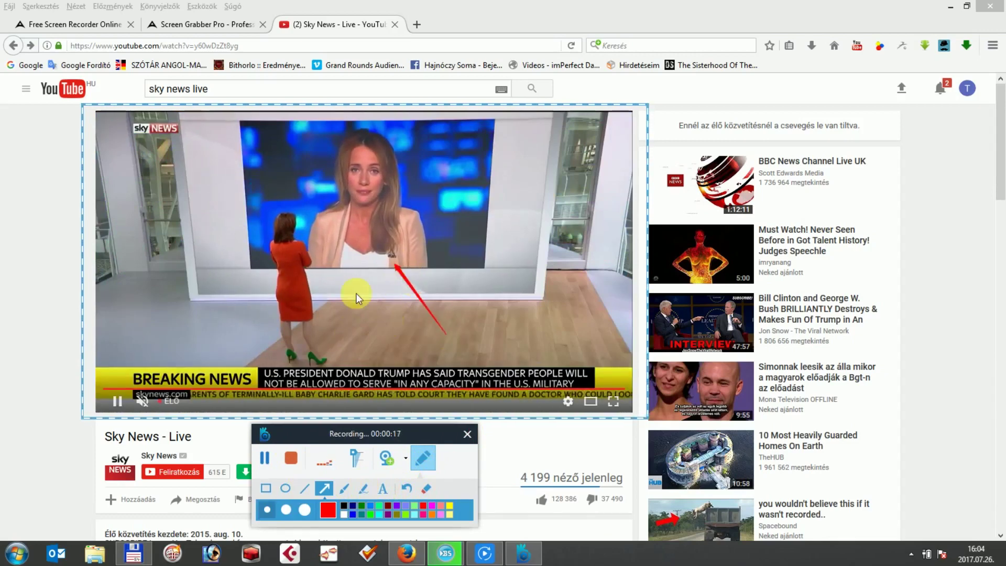
drag(351, 331, 361, 262)
click(383, 487)
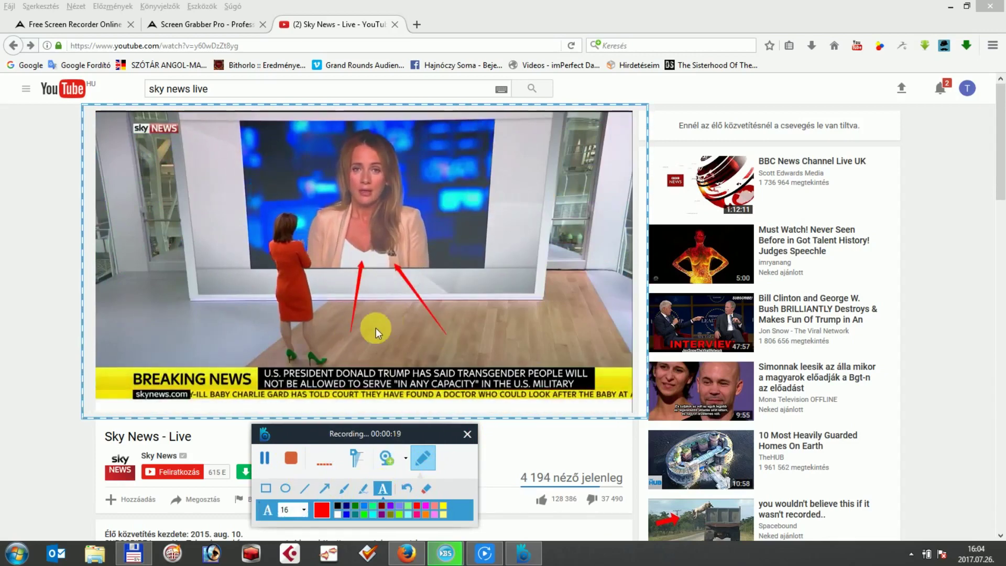
click(380, 329)
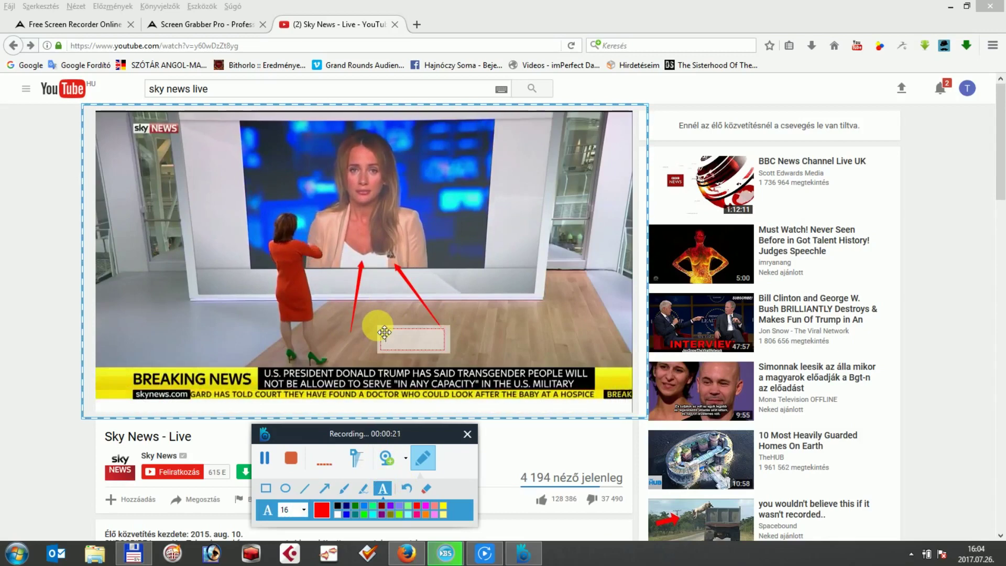
click(389, 334)
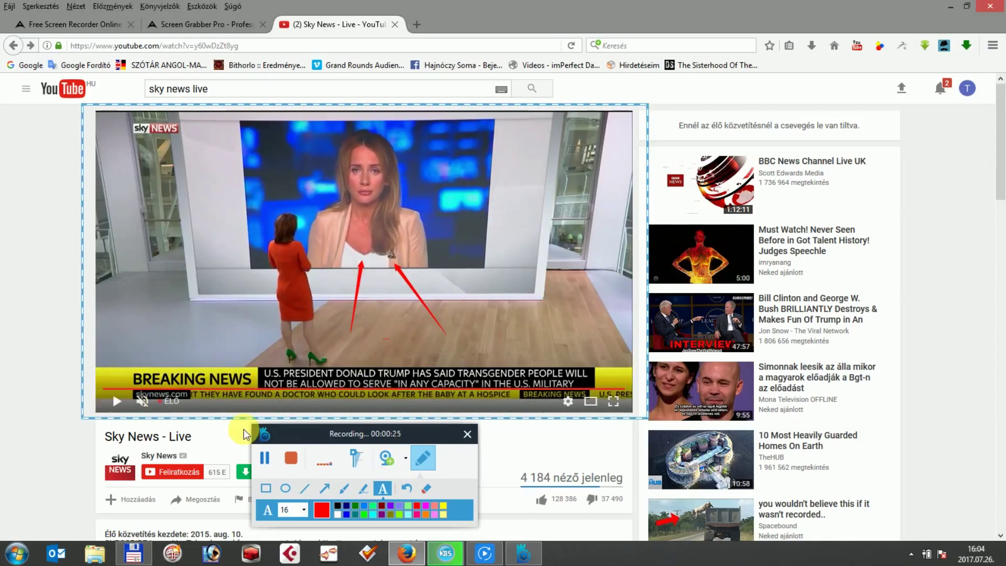
click(290, 460)
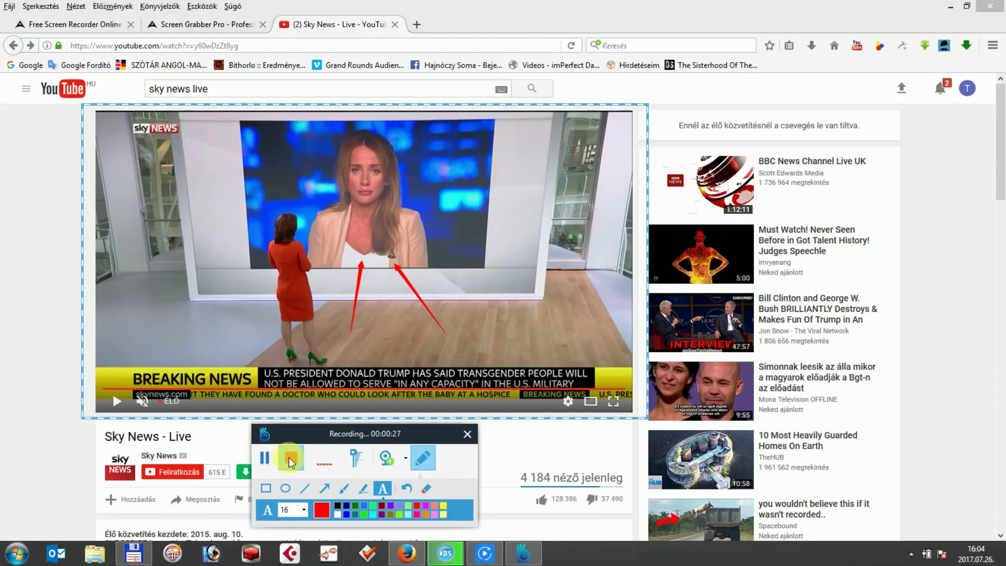